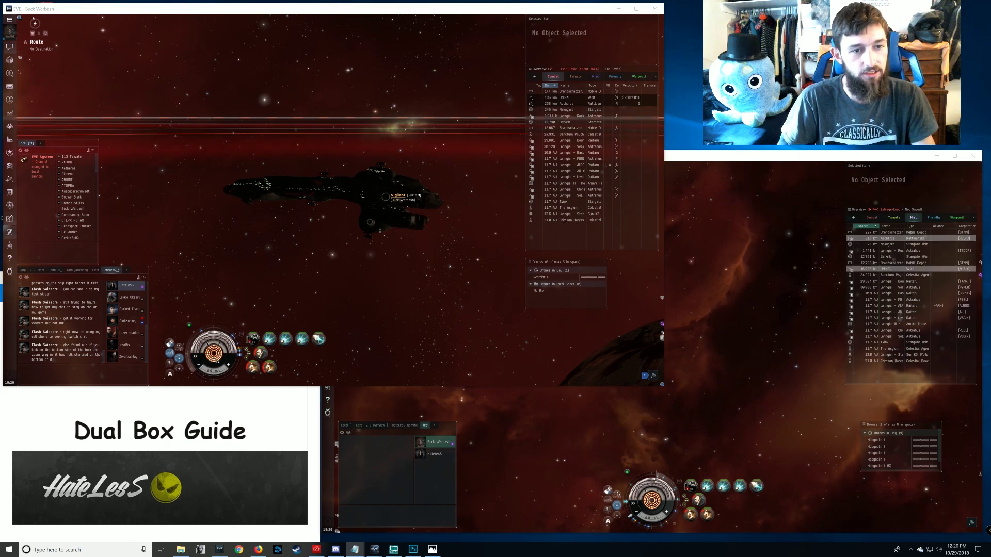
Alternate focus between the Buck Warbash and HateLesS clients, rotating the HateLesS view
click(365, 338)
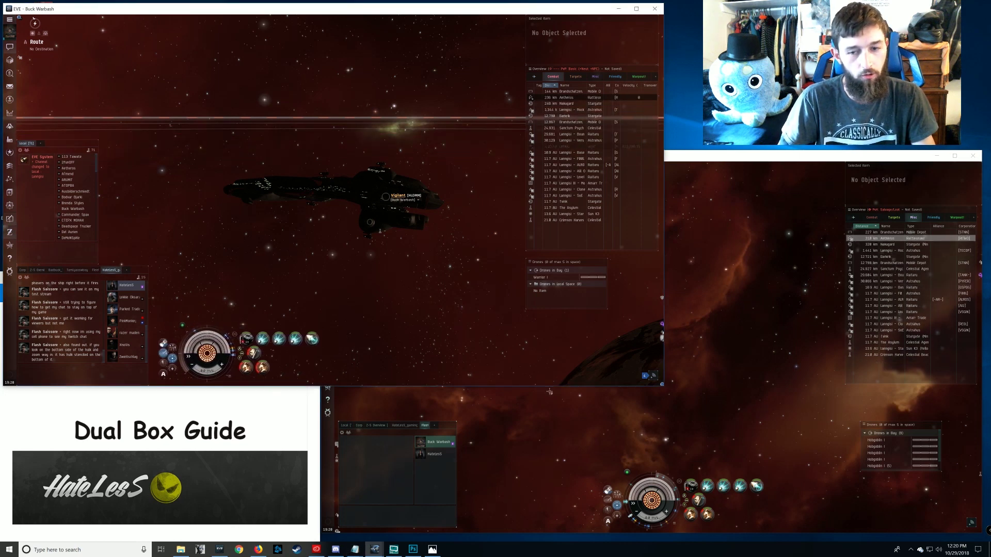
click(780, 411)
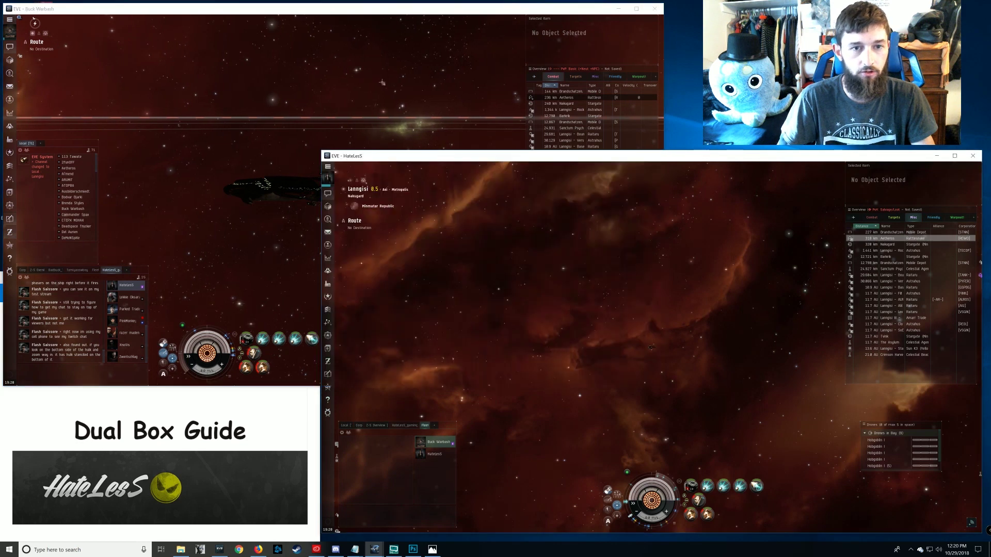
drag(433, 255, 493, 210)
click(248, 251)
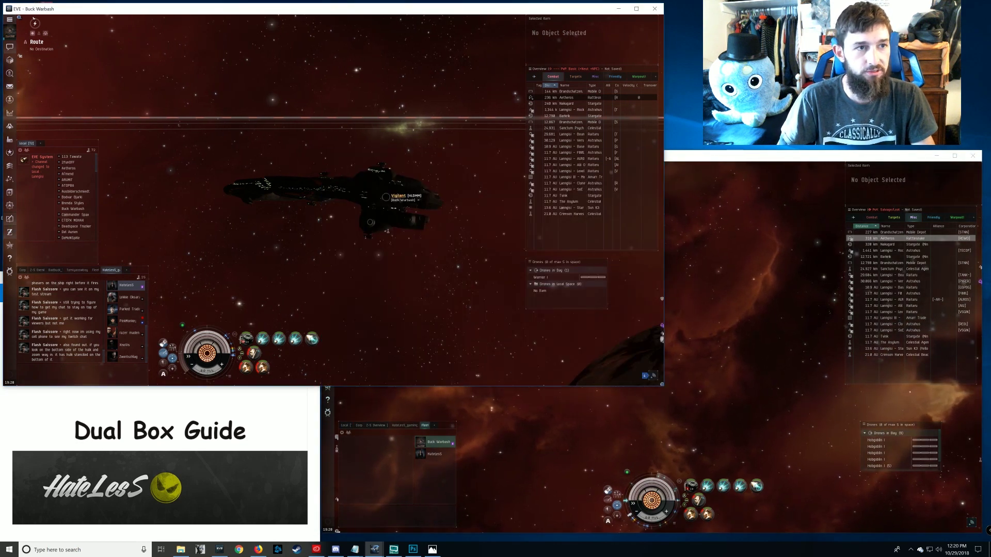
click(790, 311)
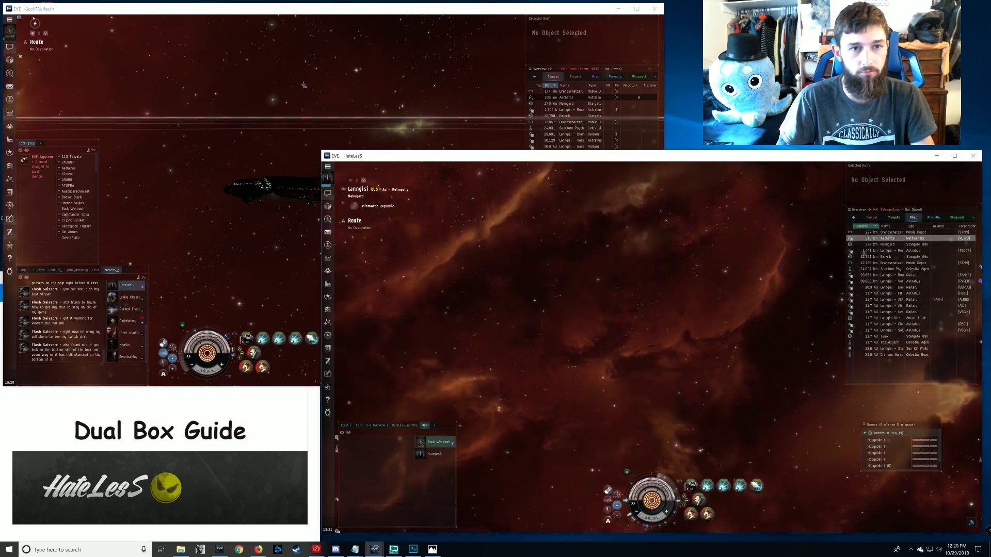
click(375, 58)
click(597, 262)
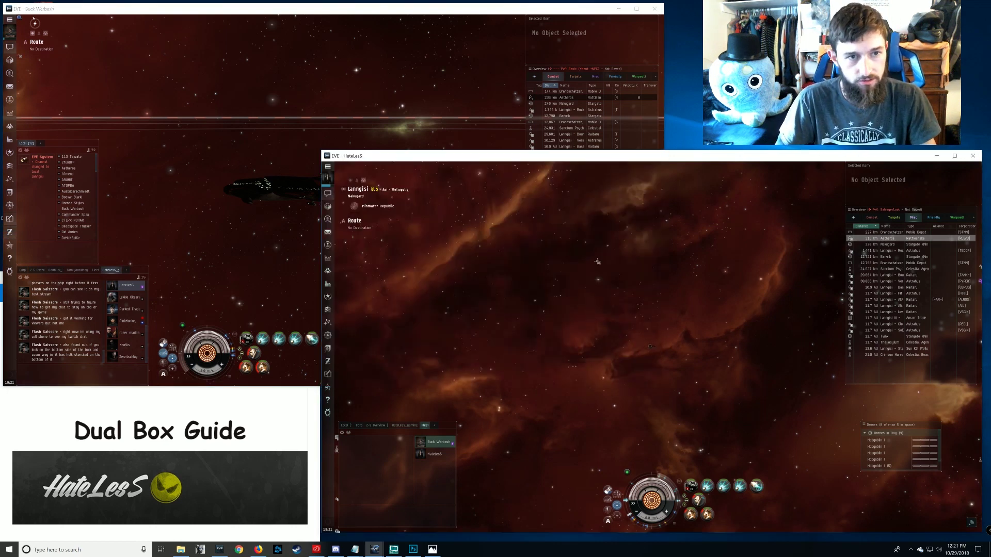
click(405, 76)
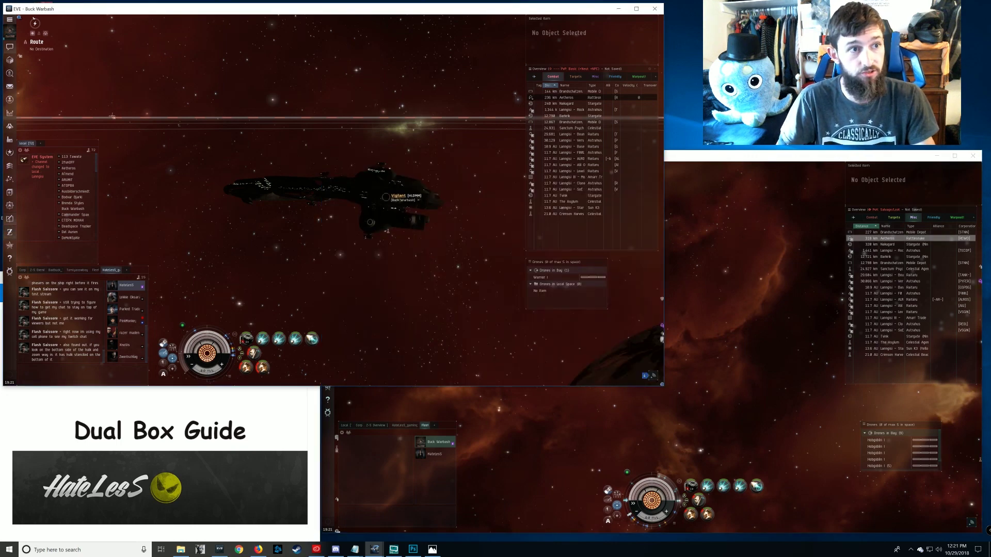
Review the window size options in the Buck Warbash game settings
key(Escape)
click(255, 144)
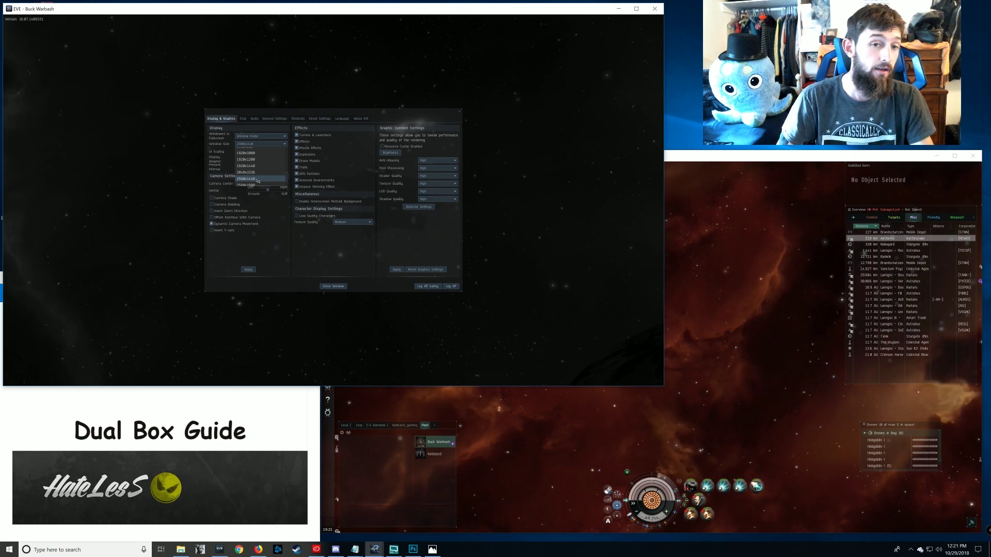
key(Escape)
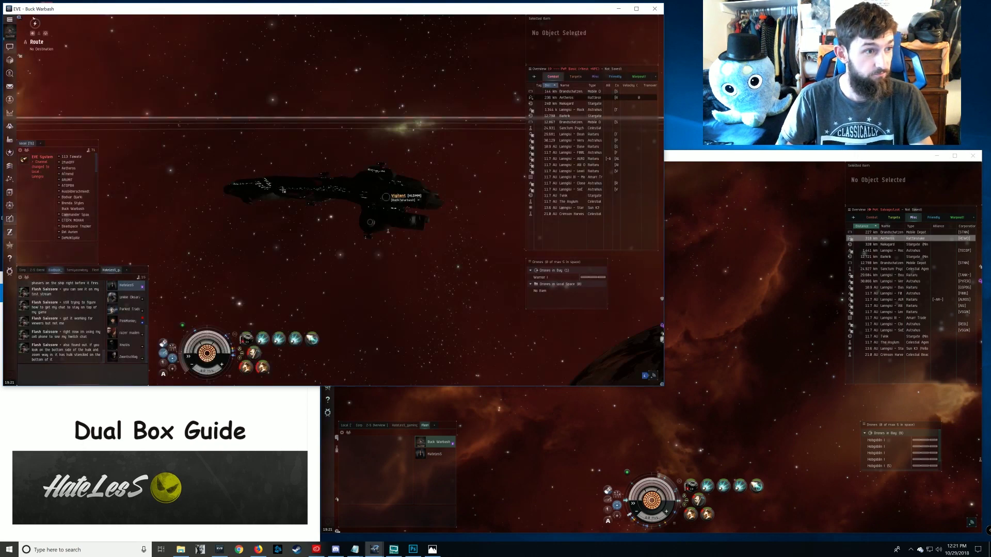
Warp Buck Warbash to the Hadeth stargate and pick a warp destination in HateLesS's overview
mouse_move(283, 170)
mouse_down()
mouse_move(296, 165)
mouse_move(288, 155)
mouse_up()
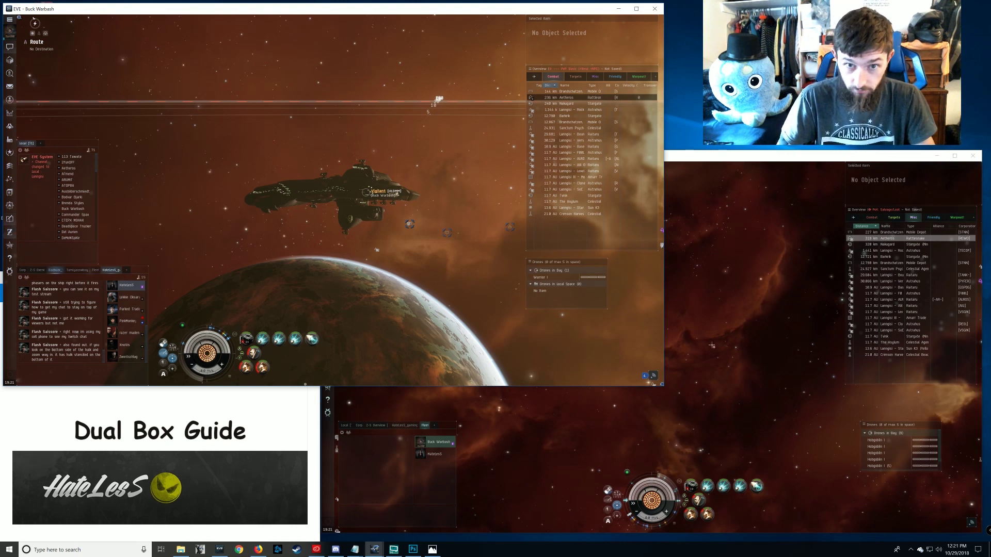
right_click(551, 117)
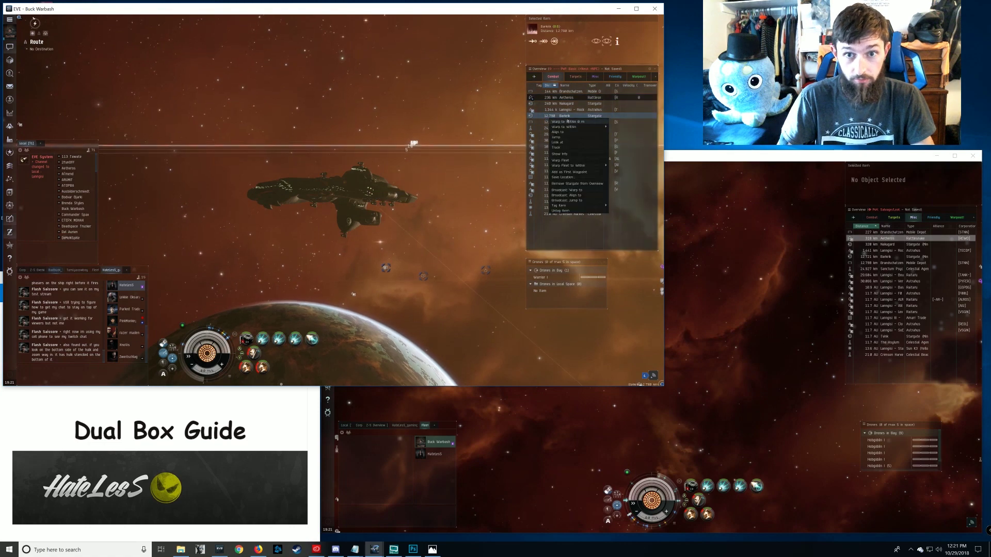
click(734, 207)
click(883, 281)
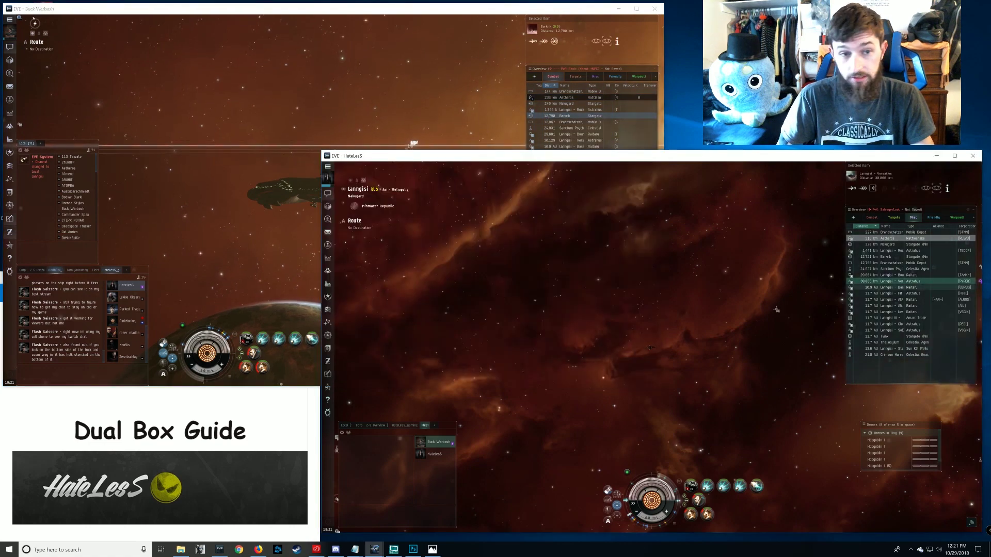
key(alt+Tab)
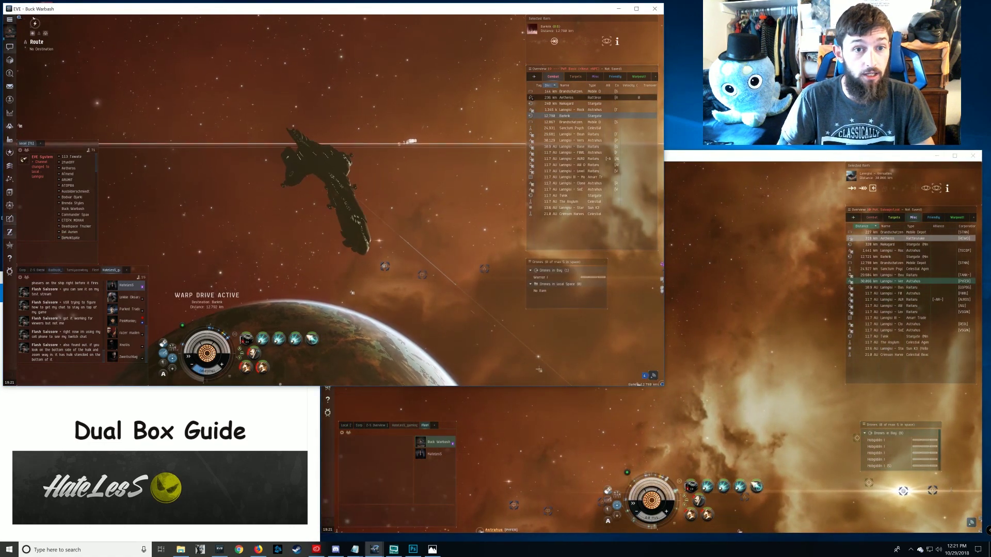